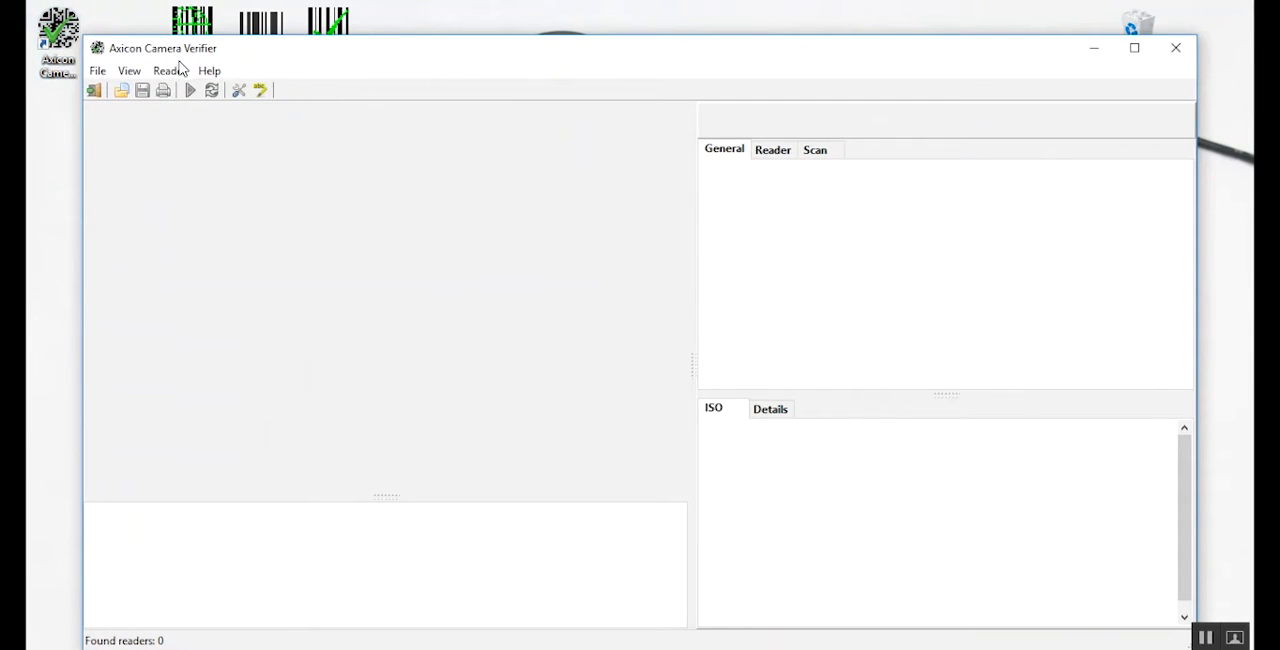
# Step: Review the Advanced settings page in Camera Verifier and close it without changes
pyautogui.click(170, 70)
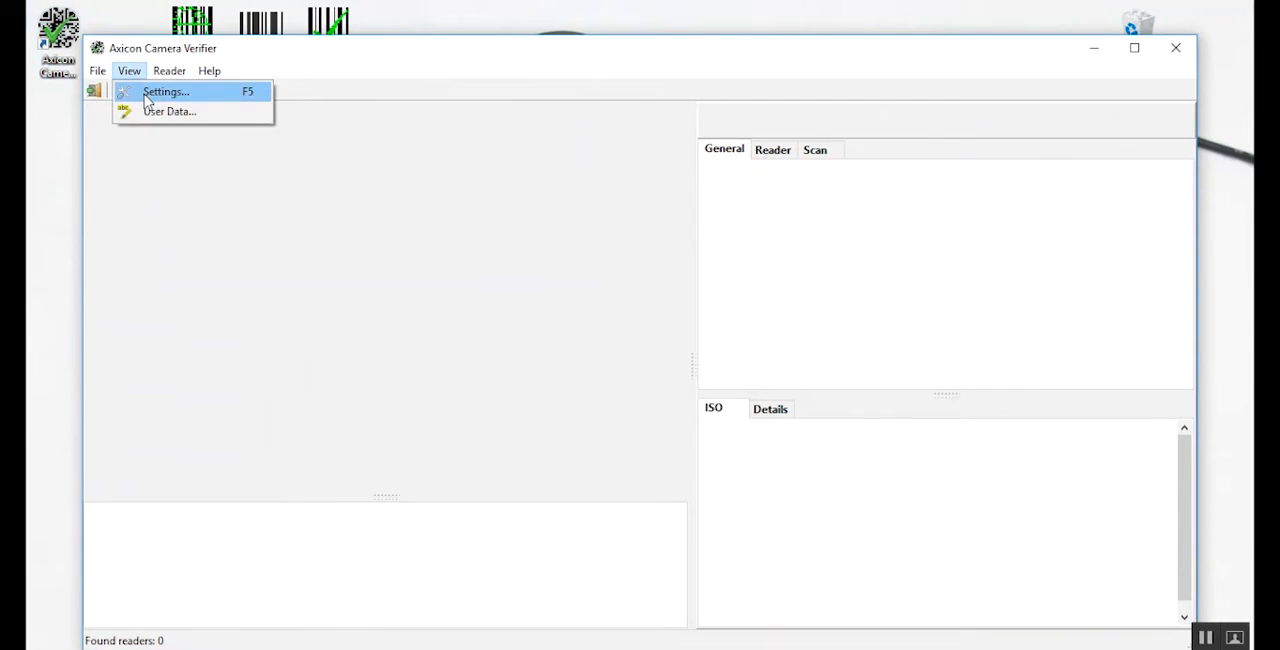
pyautogui.click(160, 91)
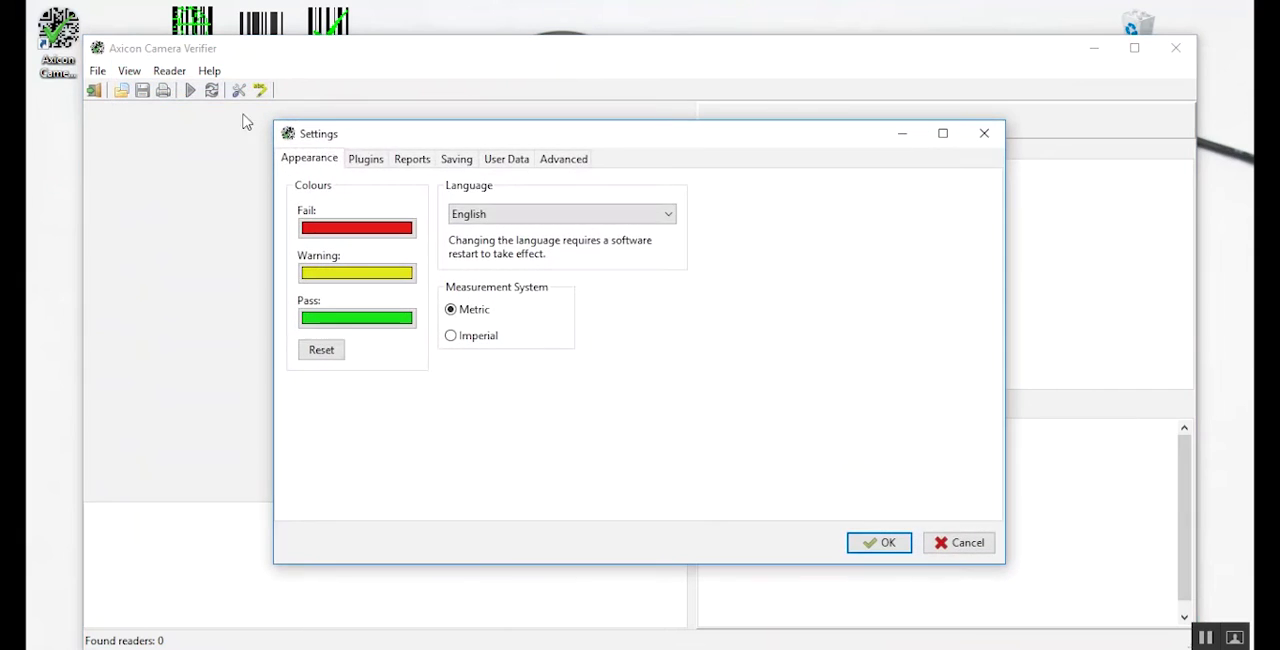
pyautogui.click(547, 162)
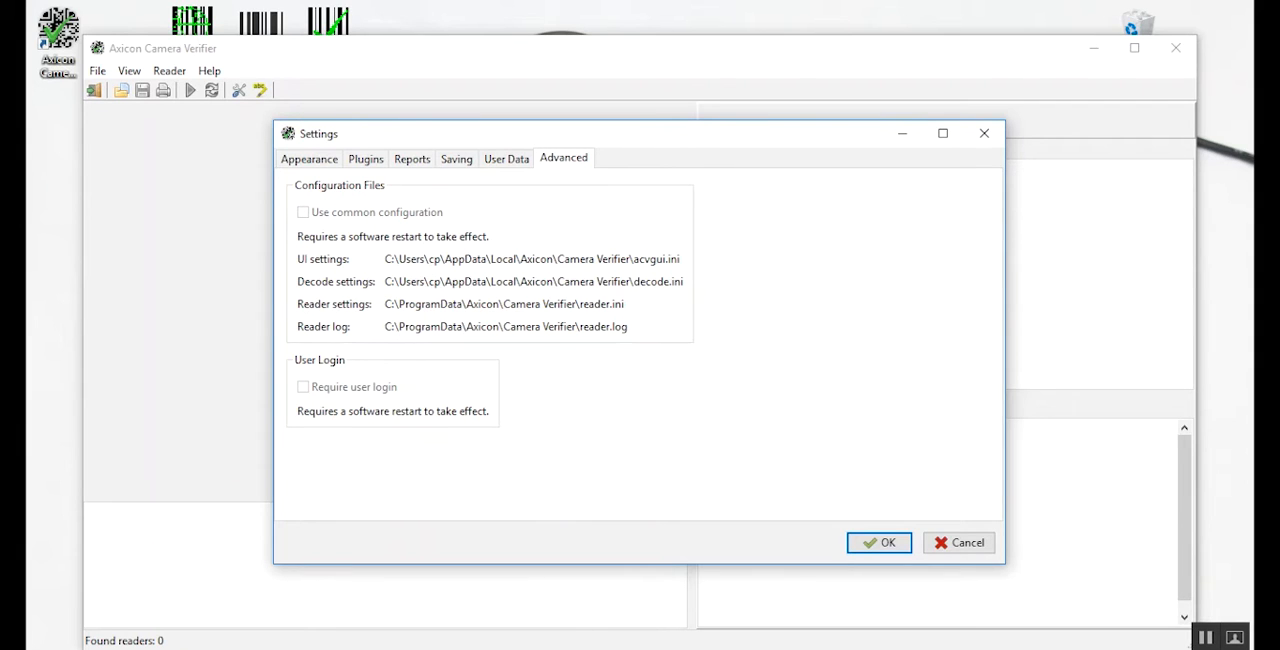
pyautogui.click(956, 542)
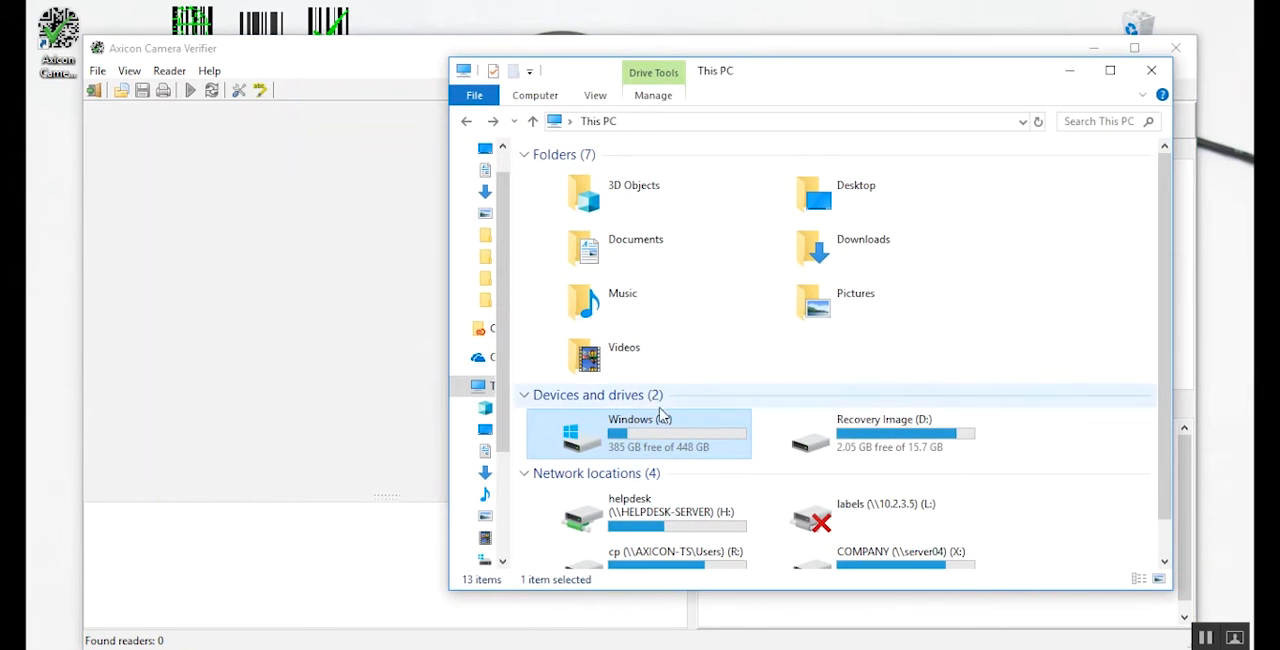
# Step: Browse to C:\ProgramData\Axicon\Camera Verifier and bring up the users file's context menu
pyautogui.doubleClick(660, 426)
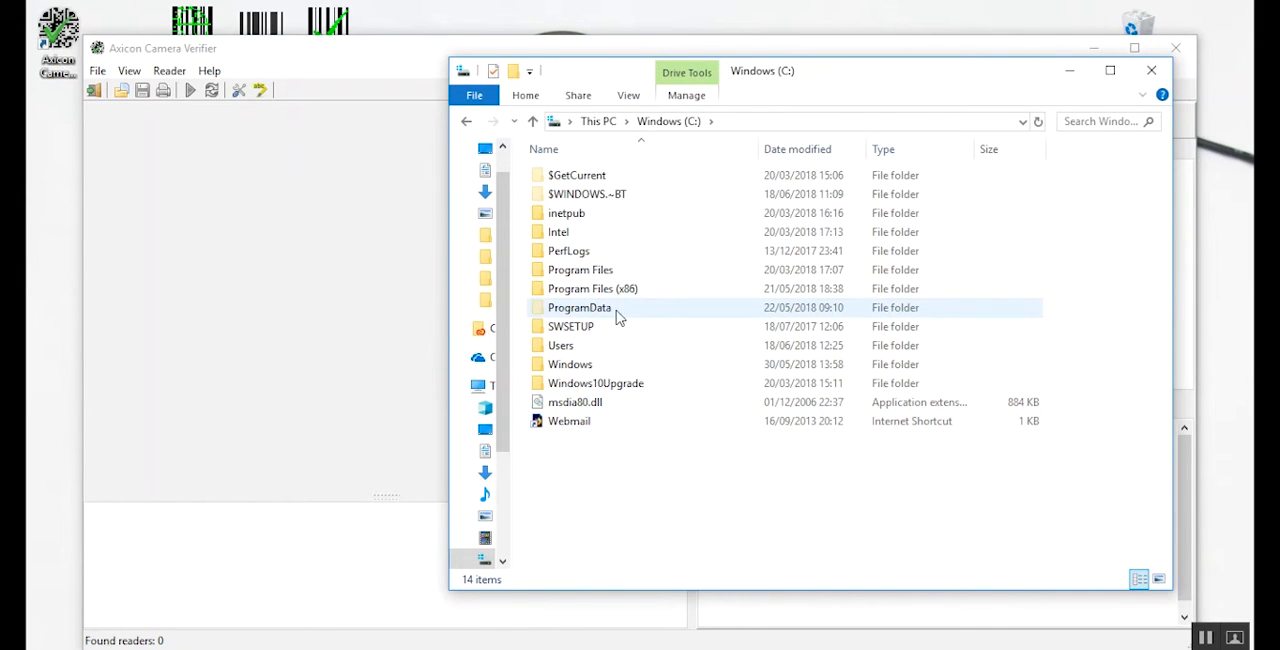
pyautogui.doubleClick(579, 307)
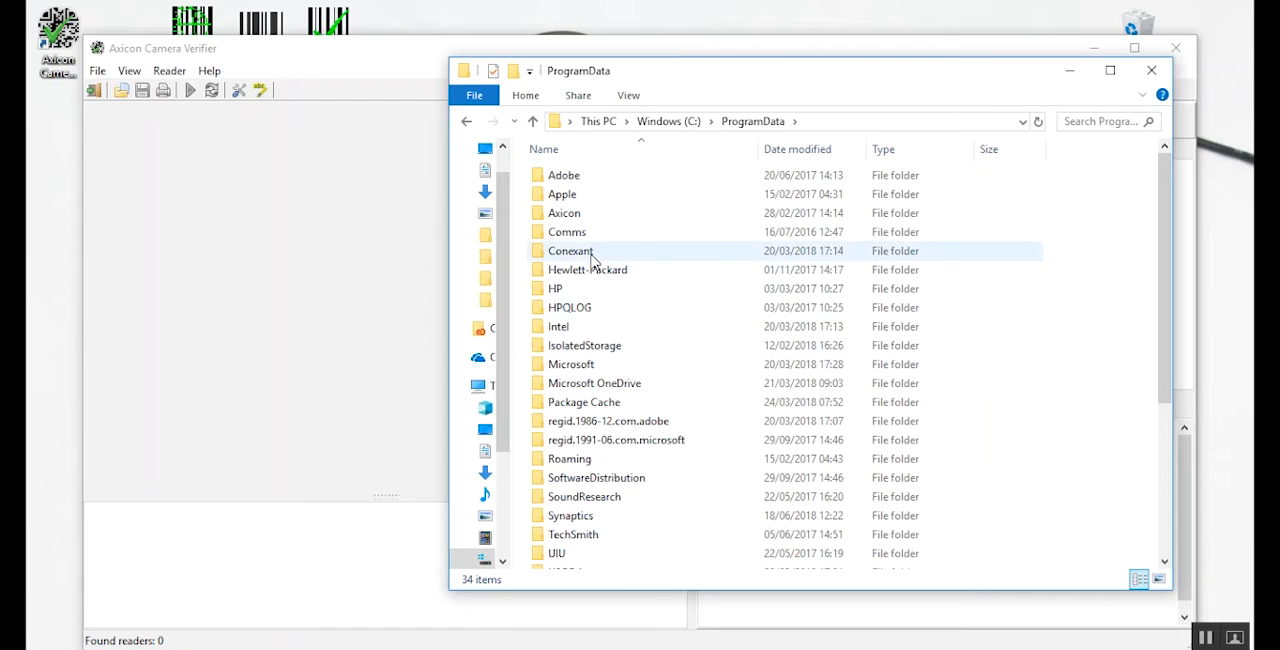
pyautogui.doubleClick(565, 213)
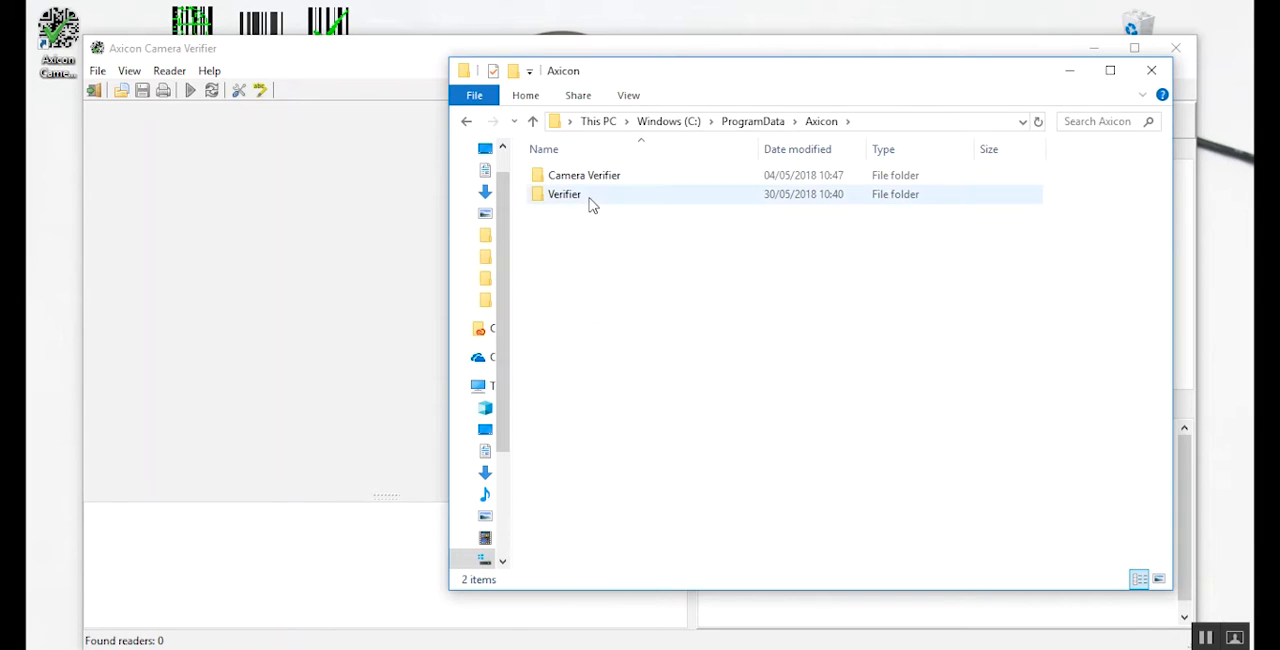
pyautogui.doubleClick(598, 184)
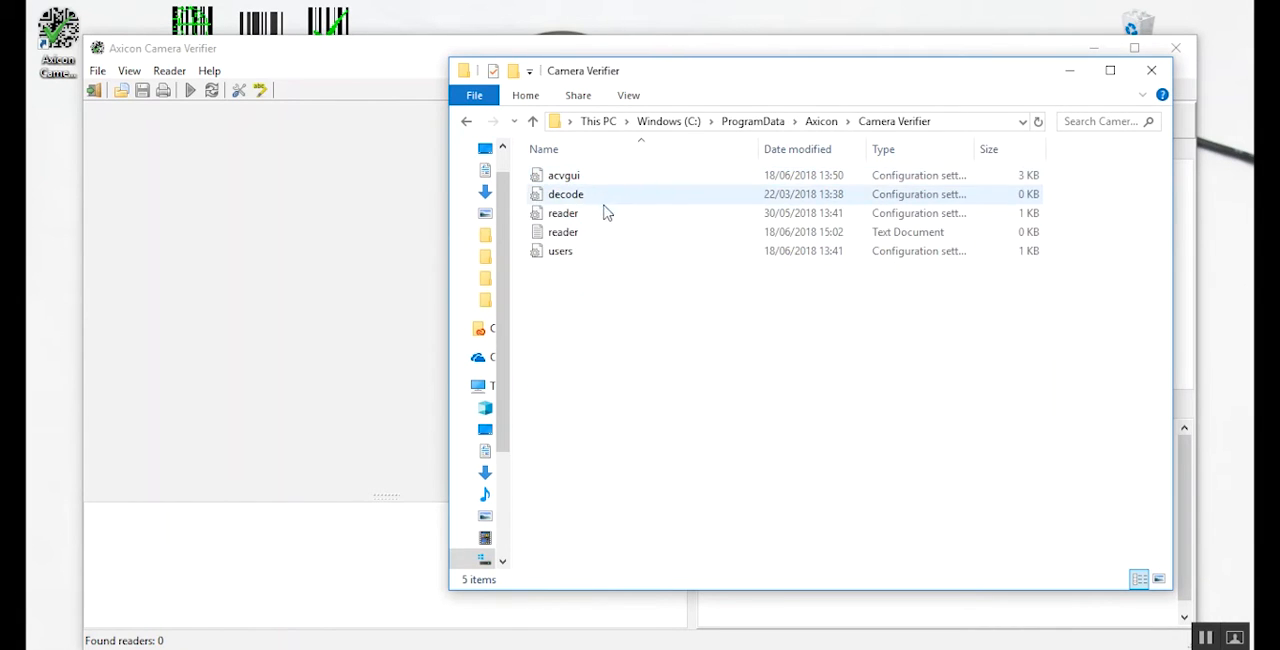
pyautogui.click(562, 257)
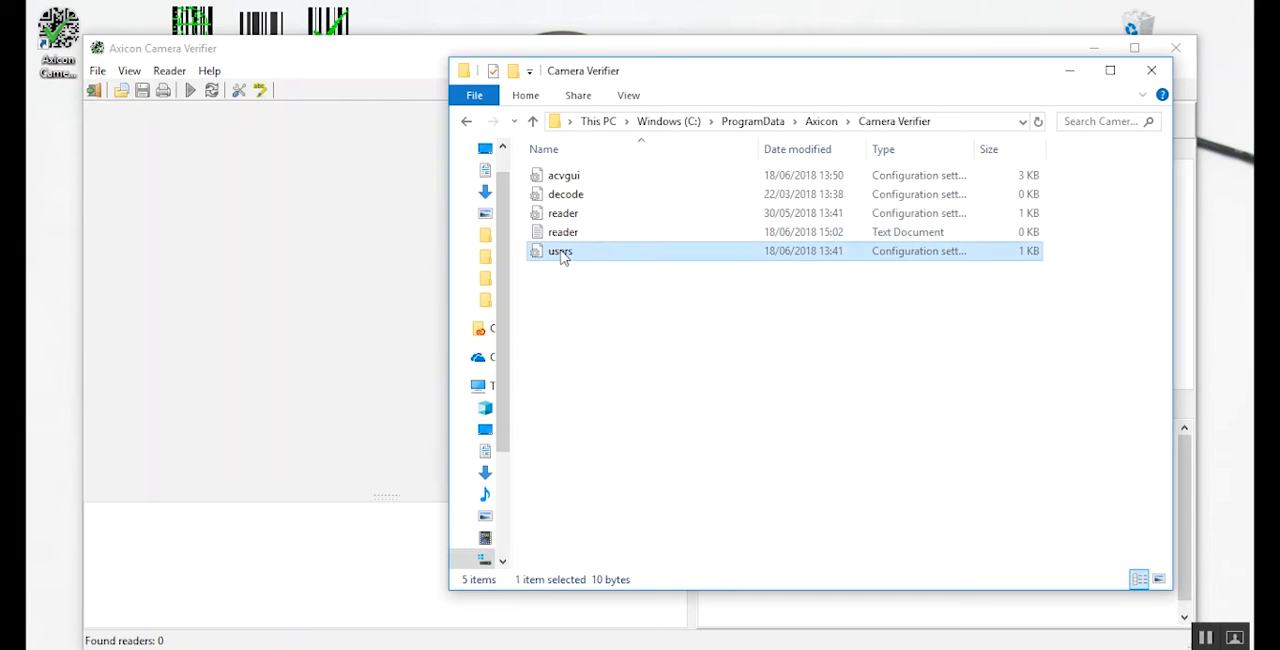
pyautogui.rightClick(568, 257)
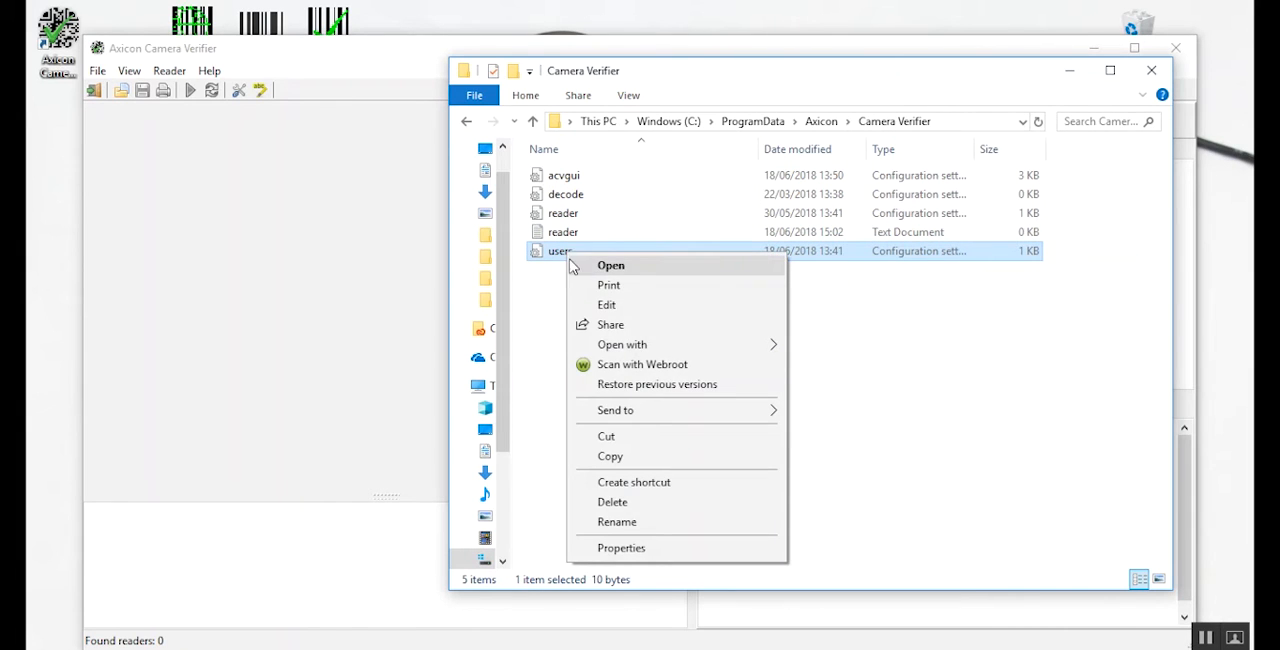
# Step: Clear the Read-only attribute on the users file in its Properties and apply it
pyautogui.click(630, 549)
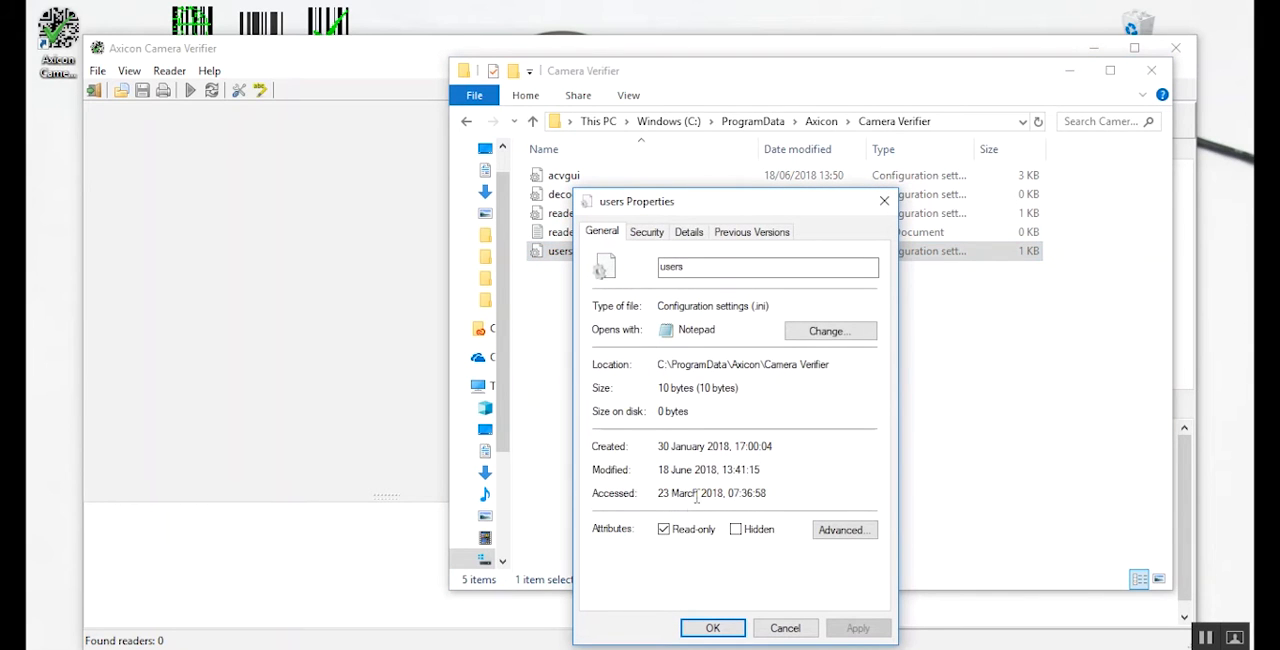
pyautogui.click(664, 529)
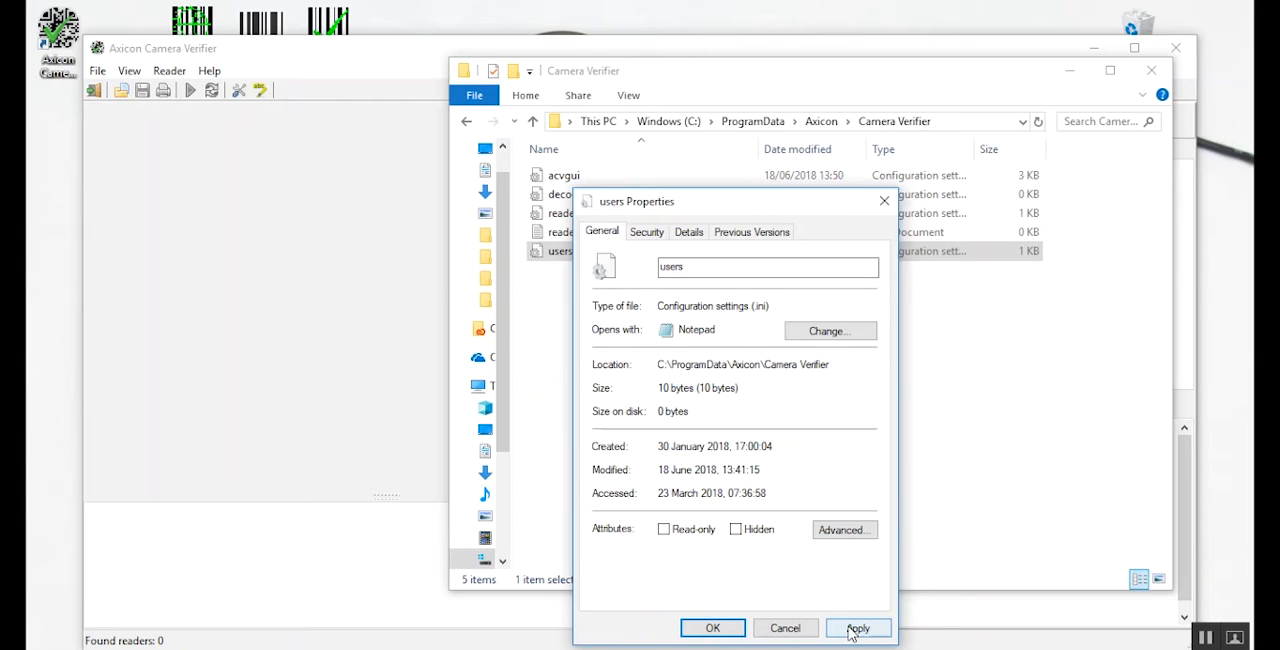
pyautogui.click(852, 628)
pyautogui.click(712, 628)
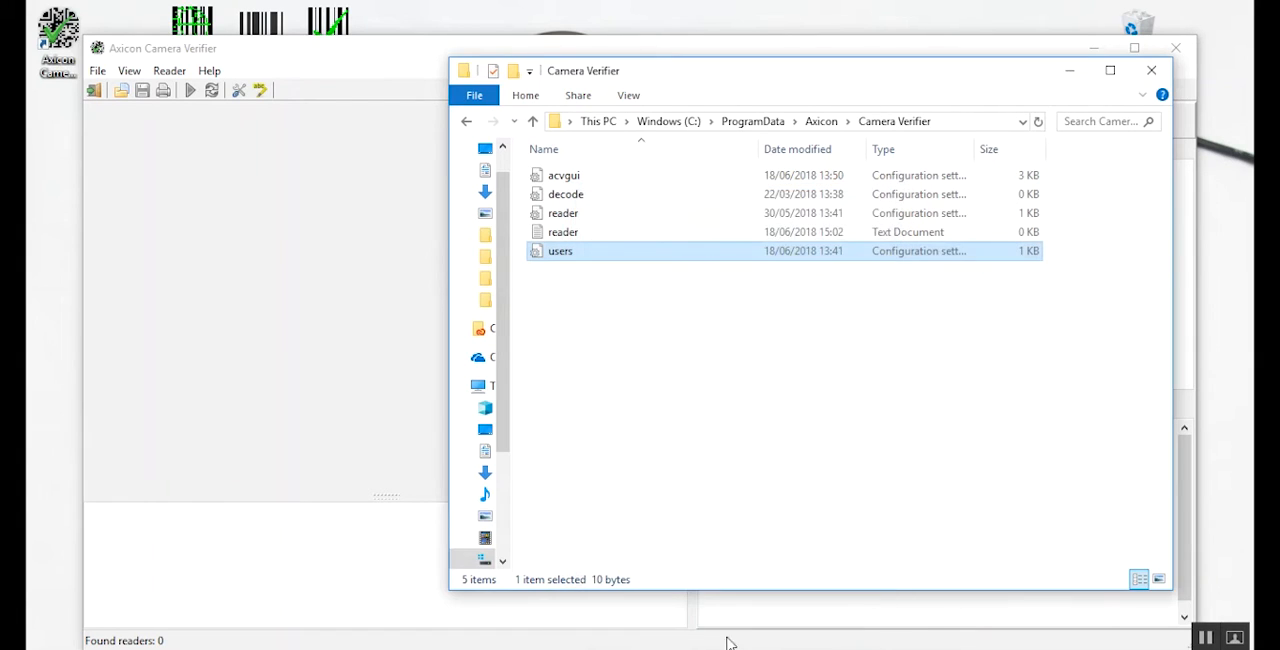
# Step: Restart Camera Verifier from its desktop shortcut
pyautogui.click(259, 404)
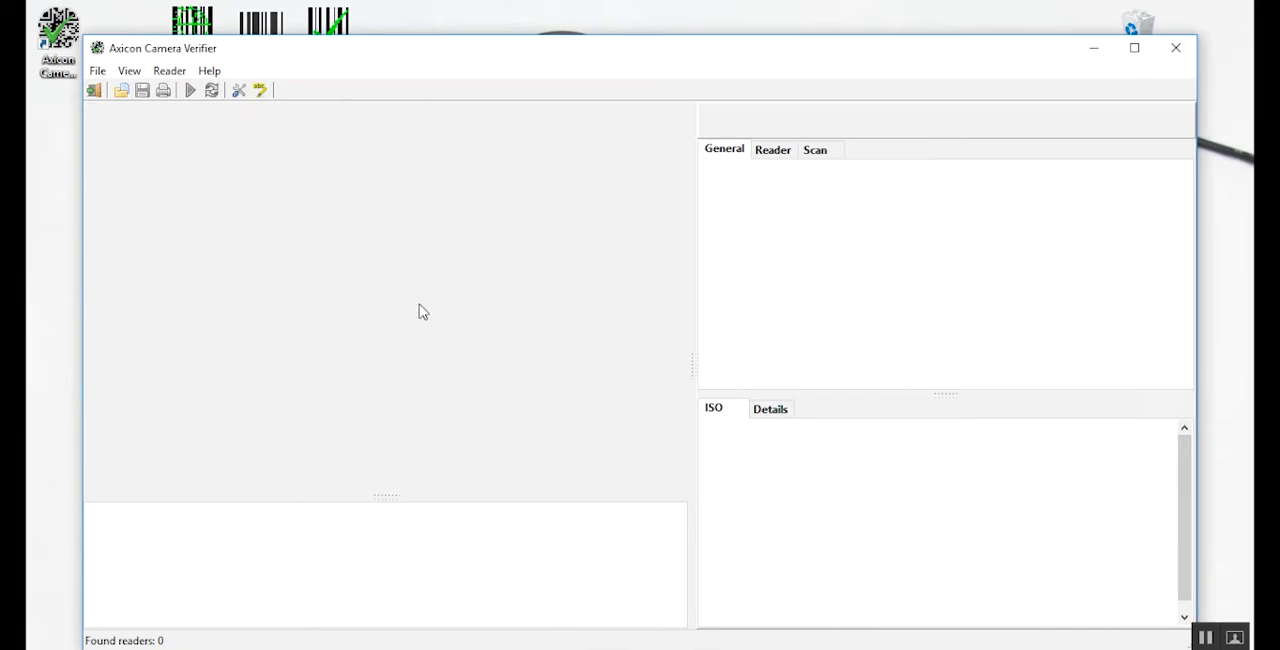
pyautogui.click(1176, 48)
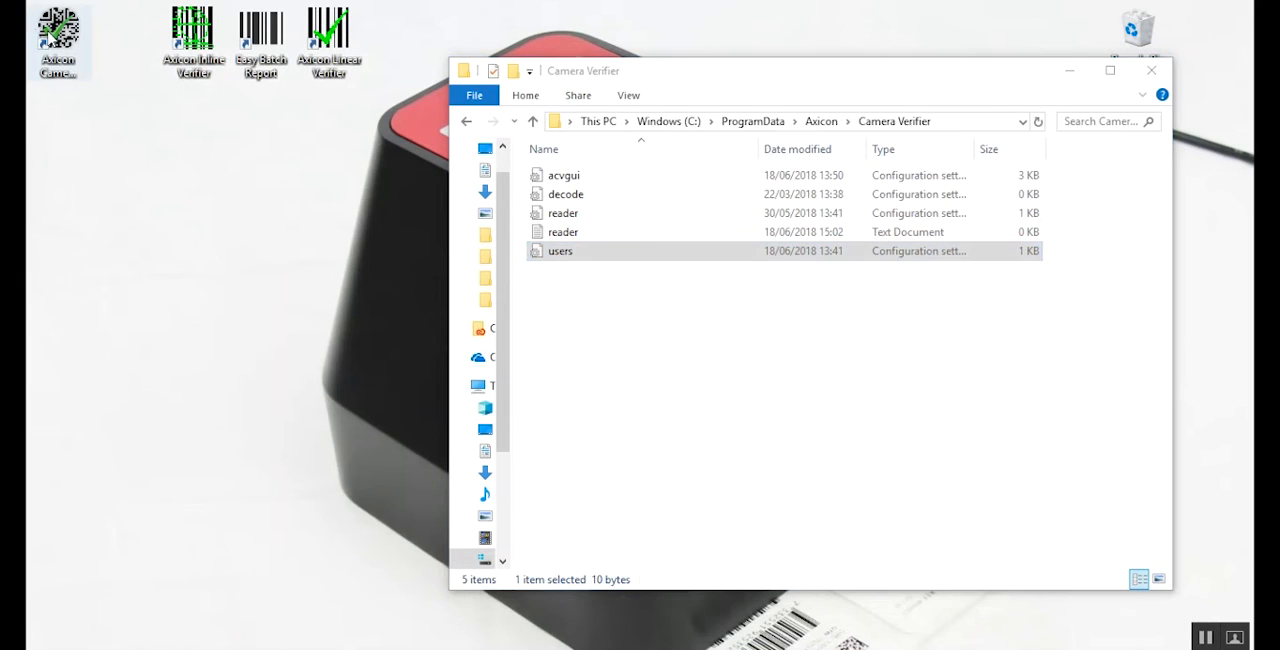
pyautogui.click(58, 40)
pyautogui.doubleClick(58, 40)
# Step: Enable Use common configuration in the Advanced settings and save
pyautogui.click(129, 70)
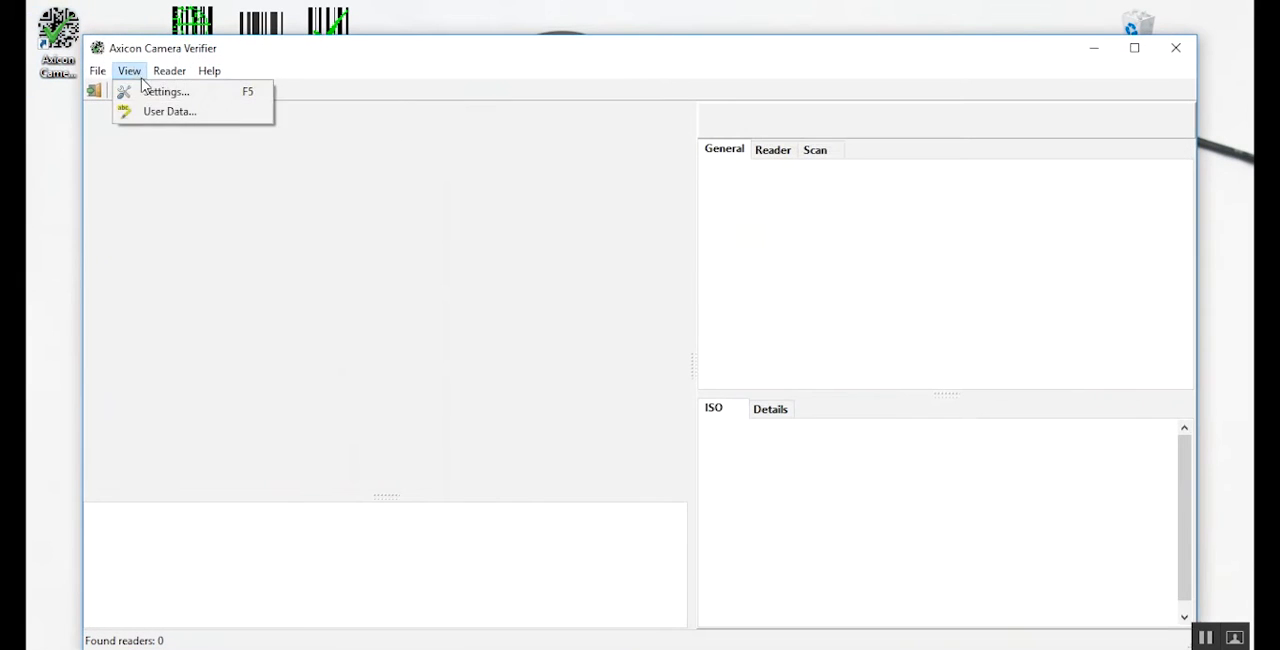
pyautogui.click(163, 92)
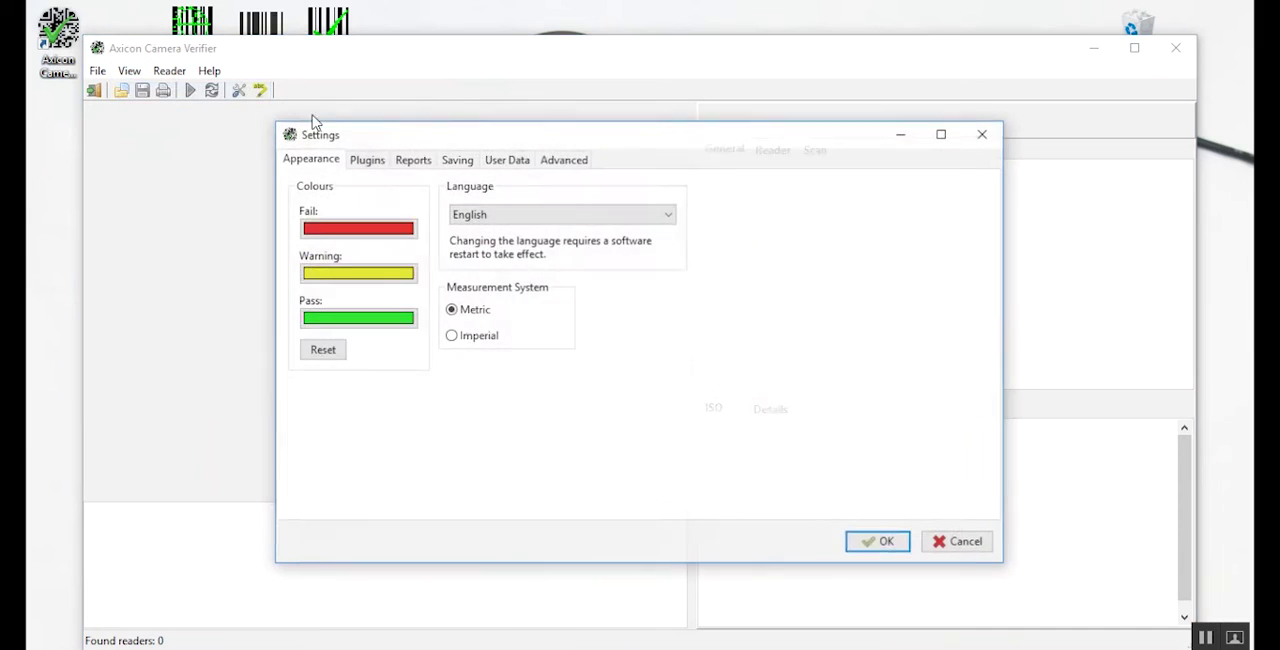
pyautogui.click(563, 157)
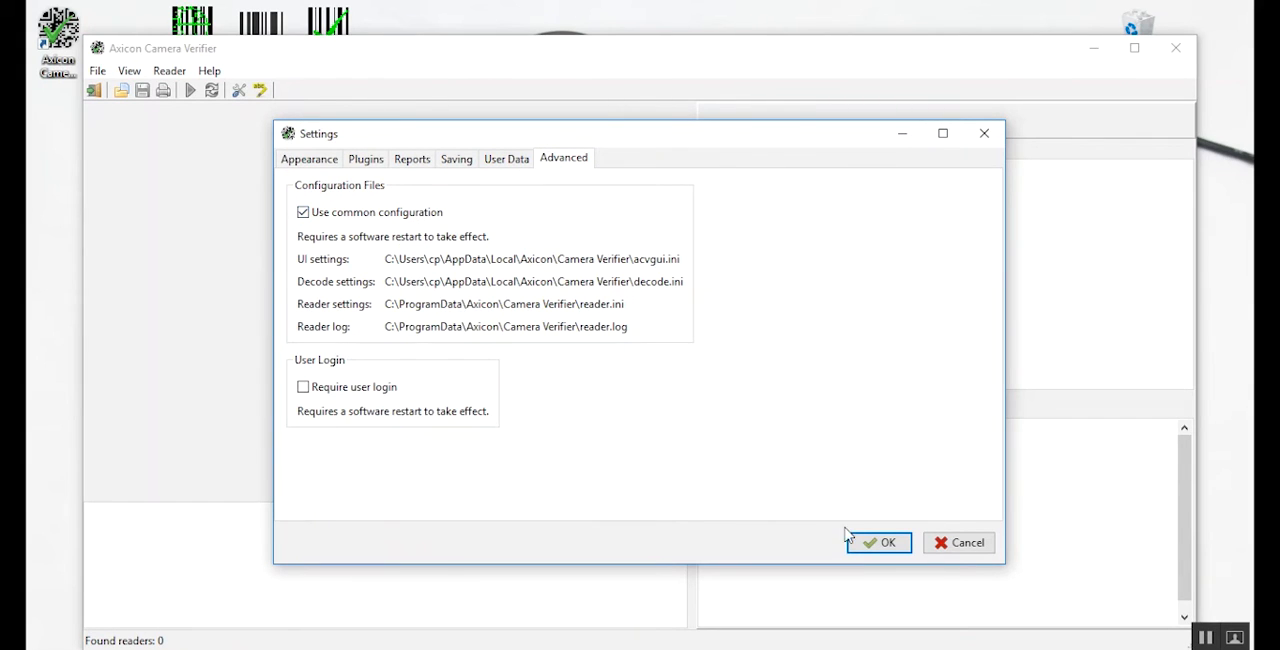
pyautogui.click(878, 542)
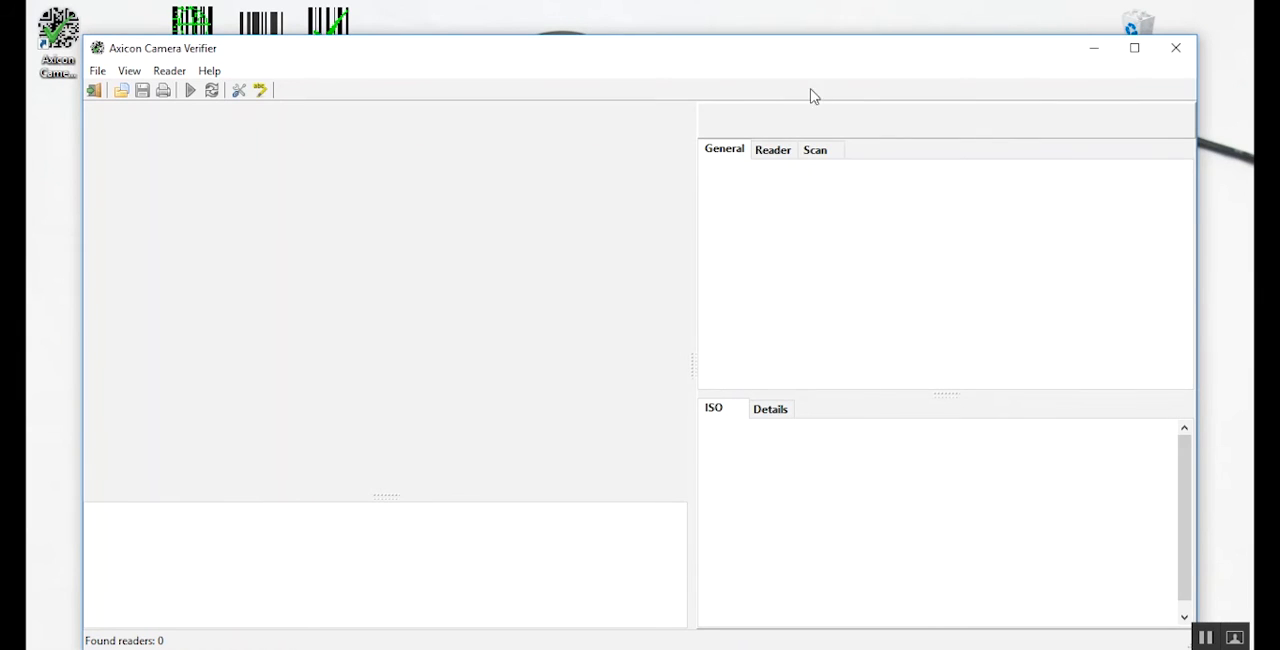
# Step: Restart the program, dismiss the write-permission warning and turn on automatic report saving
pyautogui.click(1175, 47)
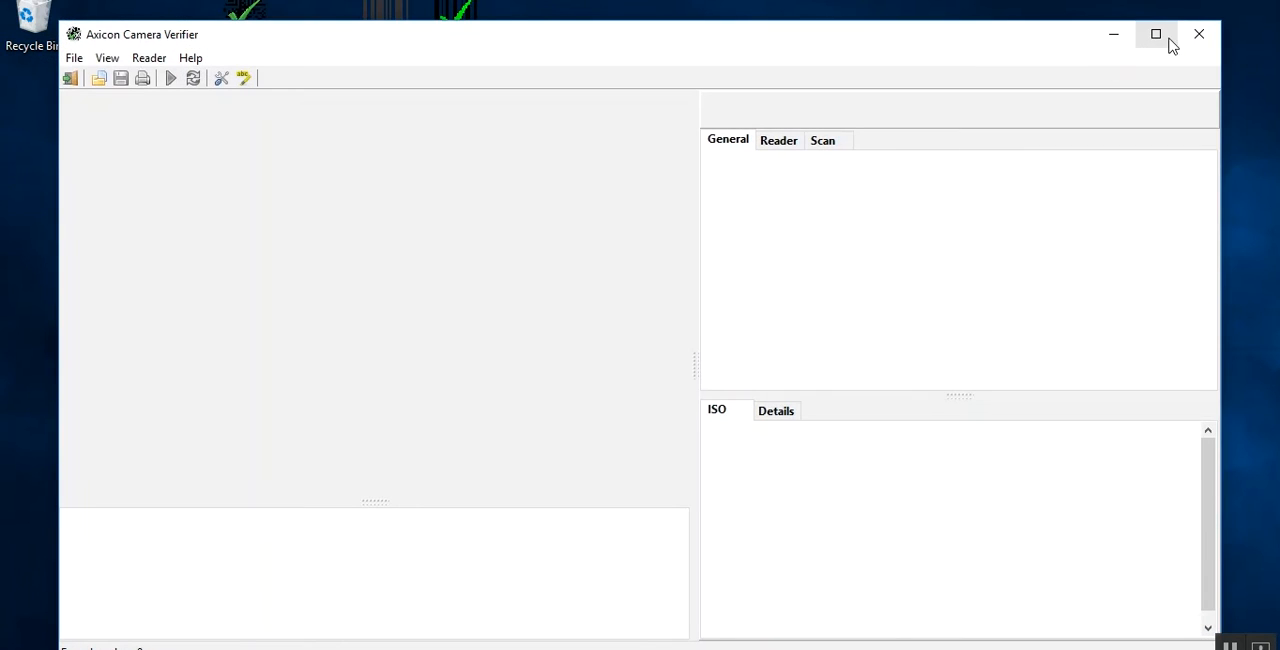
pyautogui.click(107, 57)
pyautogui.click(125, 78)
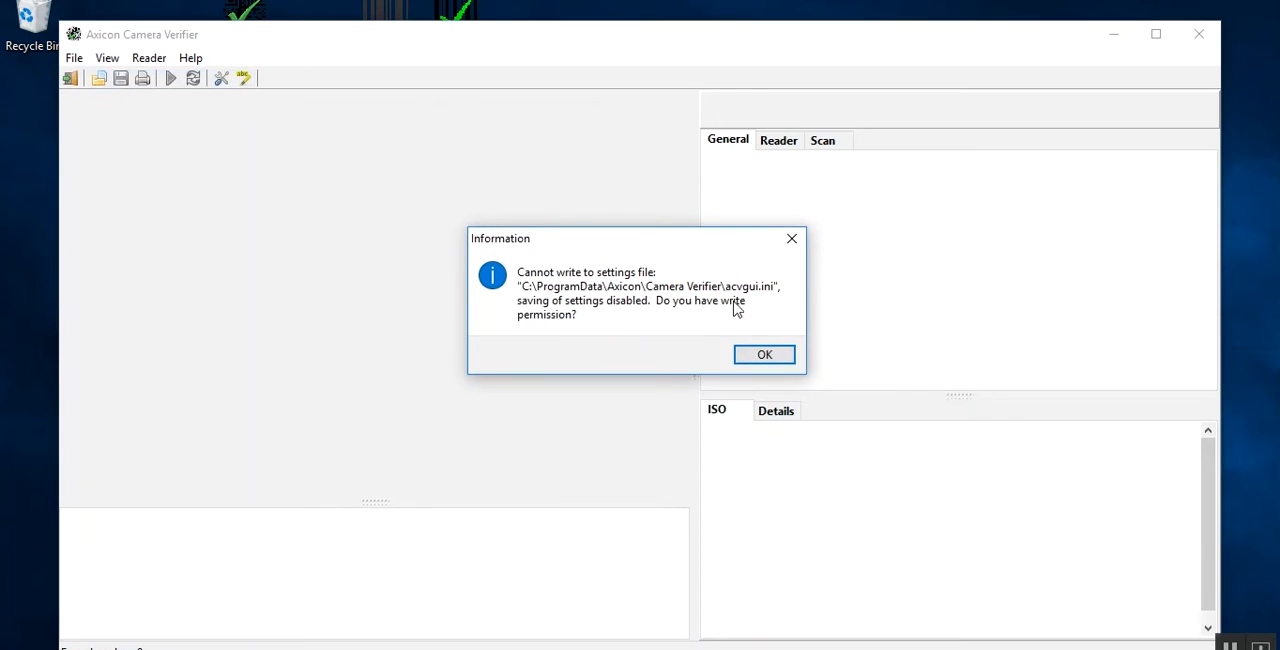
pyautogui.click(764, 354)
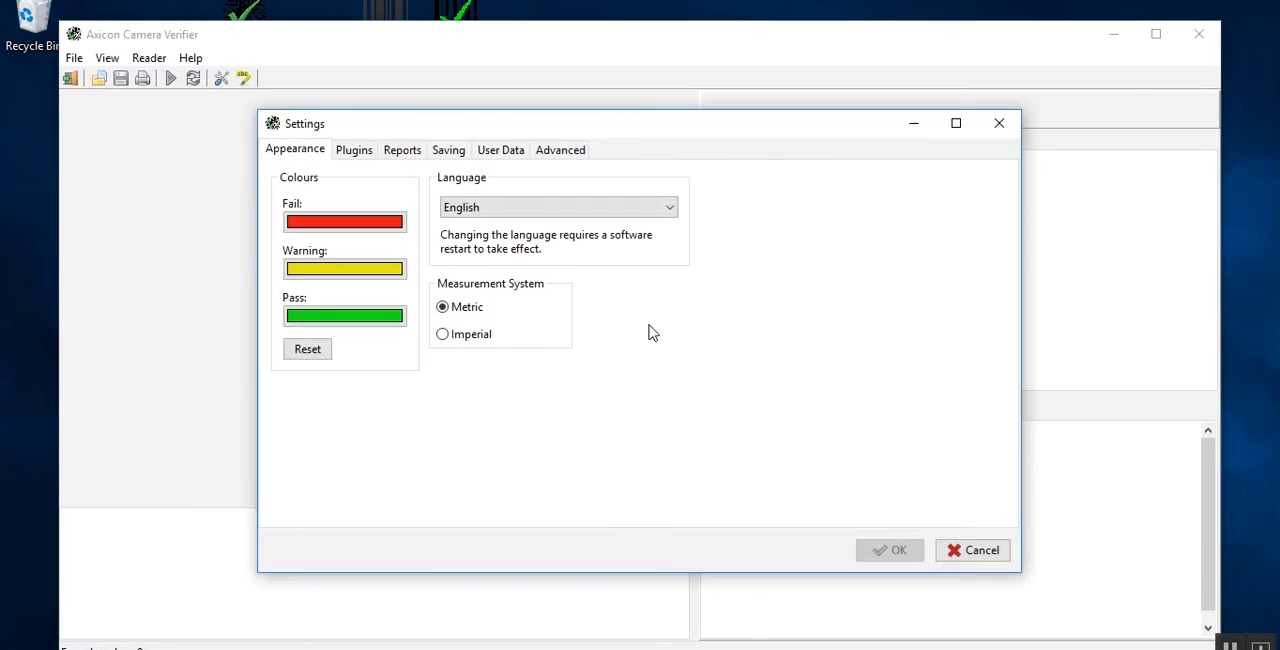
pyautogui.click(402, 150)
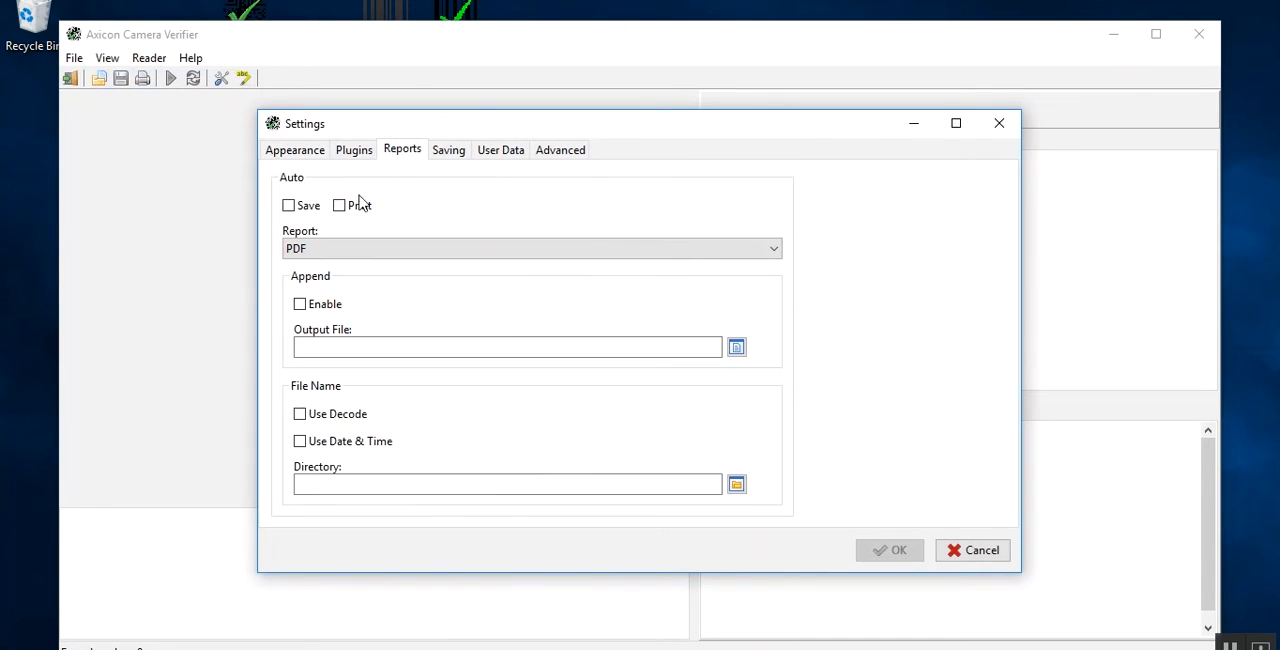
pyautogui.click(289, 205)
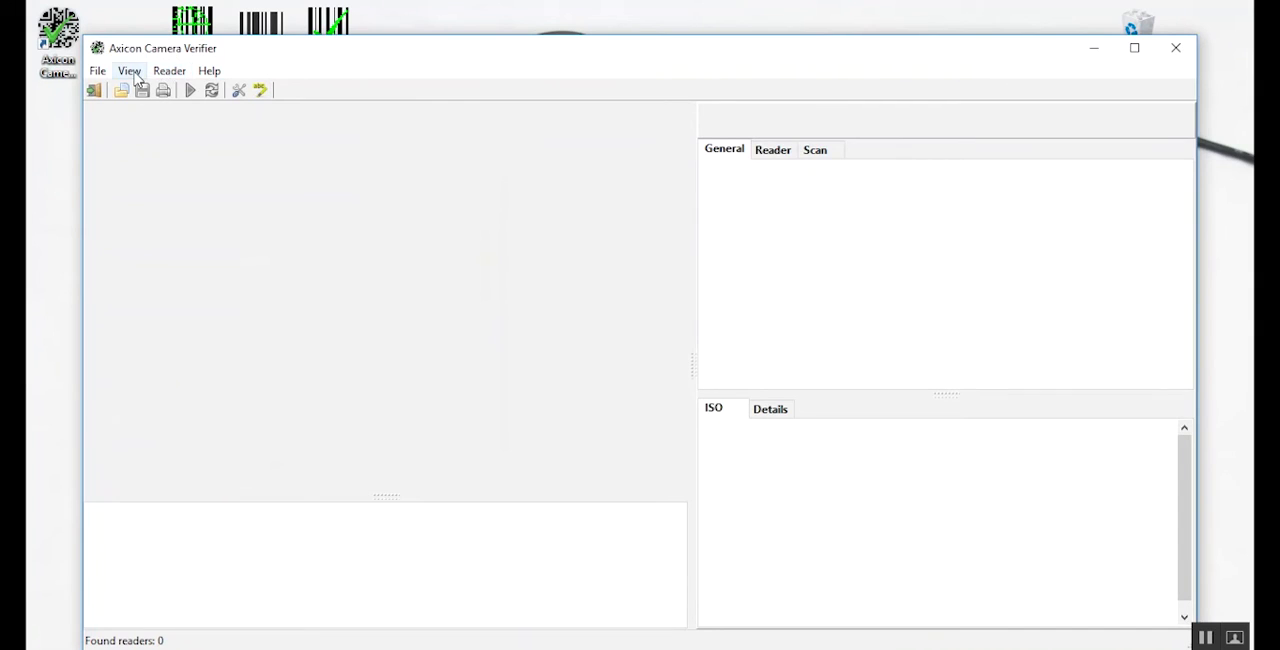
# Step: Enable Require user login in the Advanced settings, save, and close Camera Verifier
pyautogui.click(129, 71)
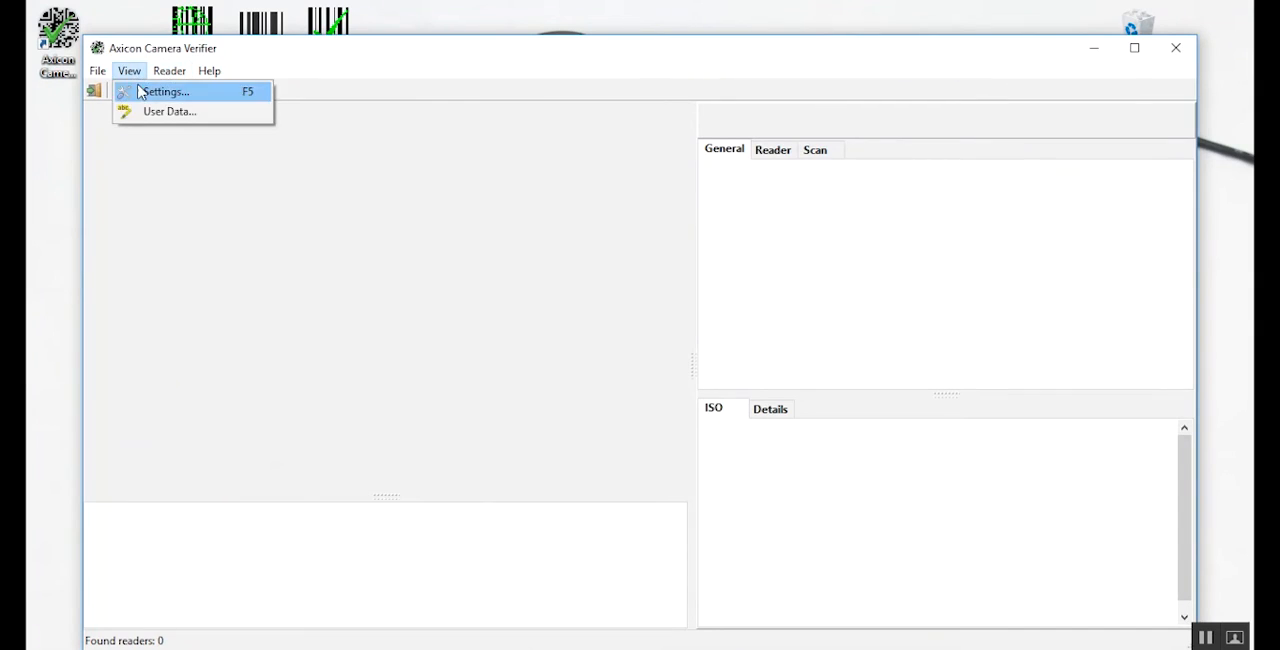
pyautogui.click(165, 91)
pyautogui.click(563, 159)
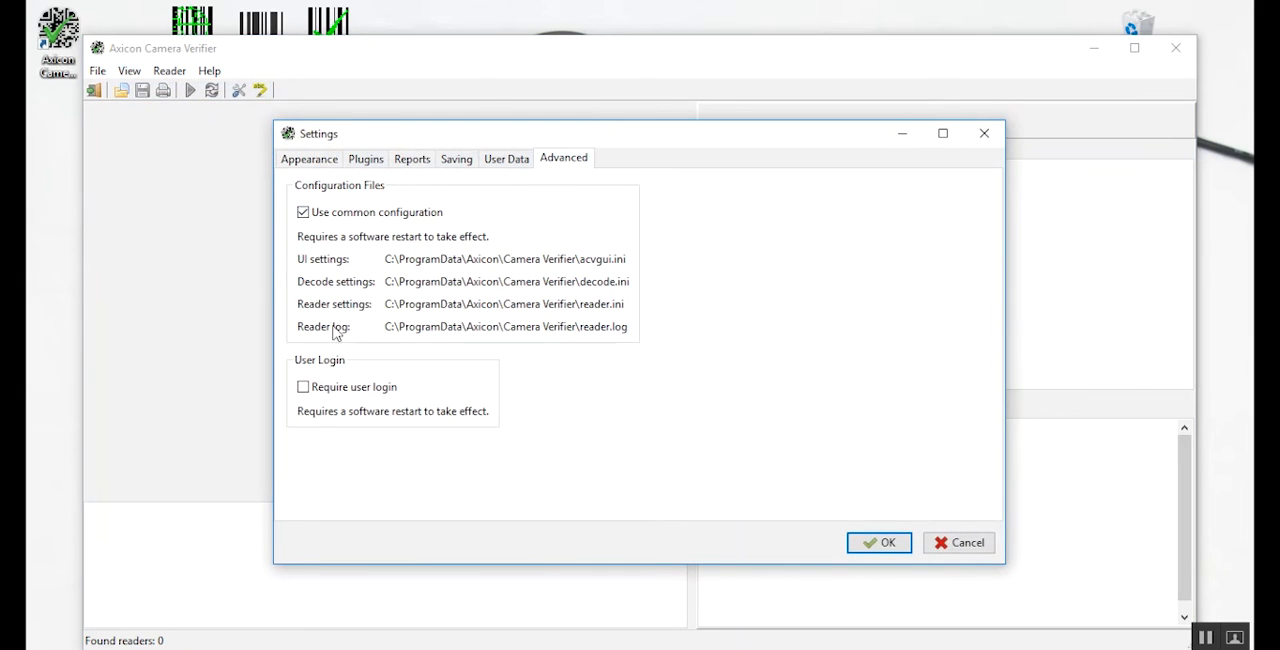
pyautogui.click(303, 387)
pyautogui.click(885, 543)
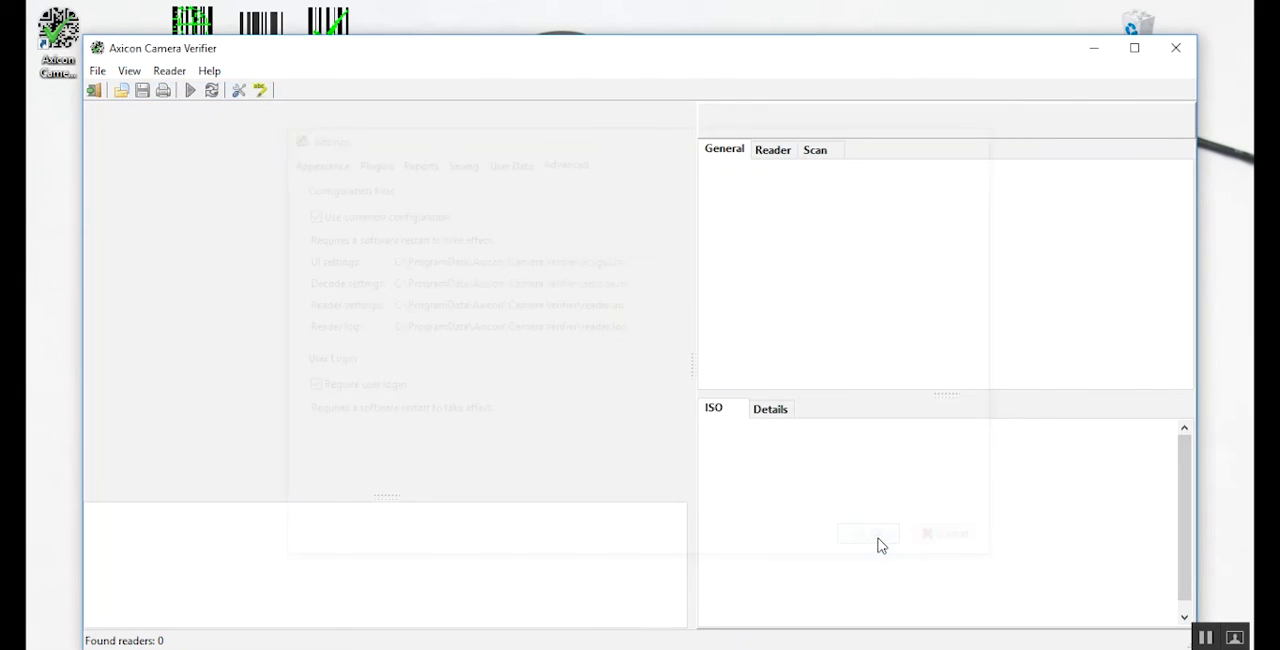
pyautogui.click(1176, 47)
# Step: Relaunch Camera Verifier and submit the password at the Windows Security prompt
pyautogui.doubleClick(57, 40)
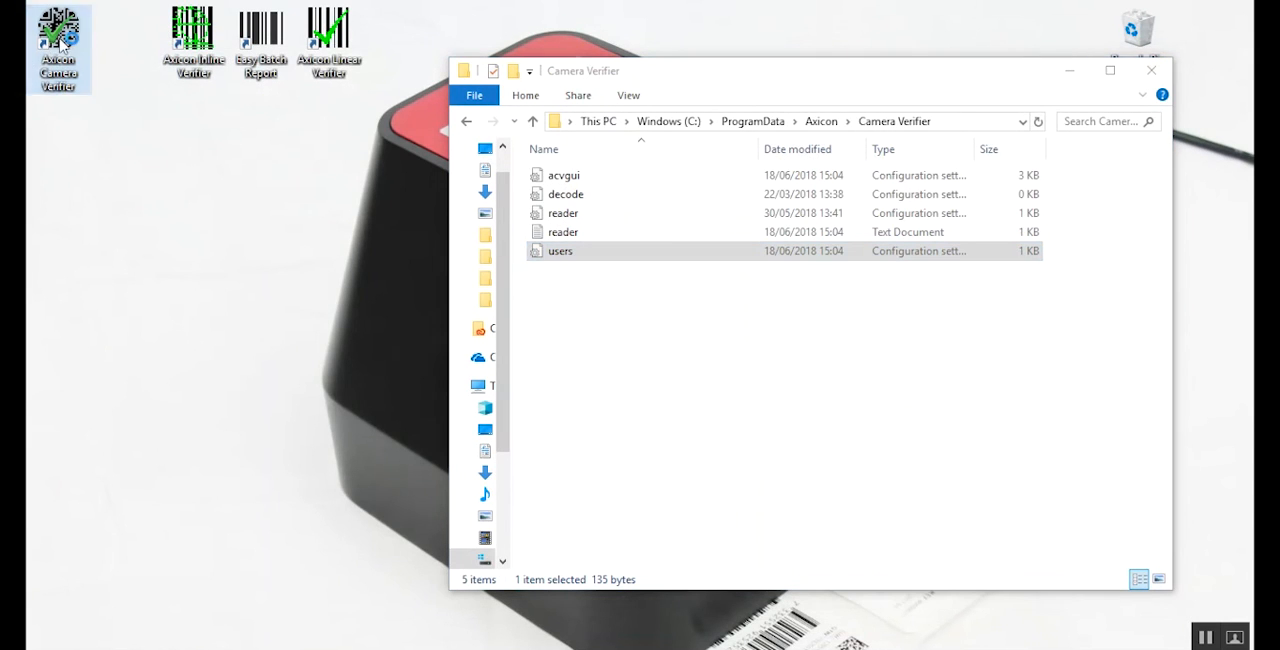
pyautogui.write('a')
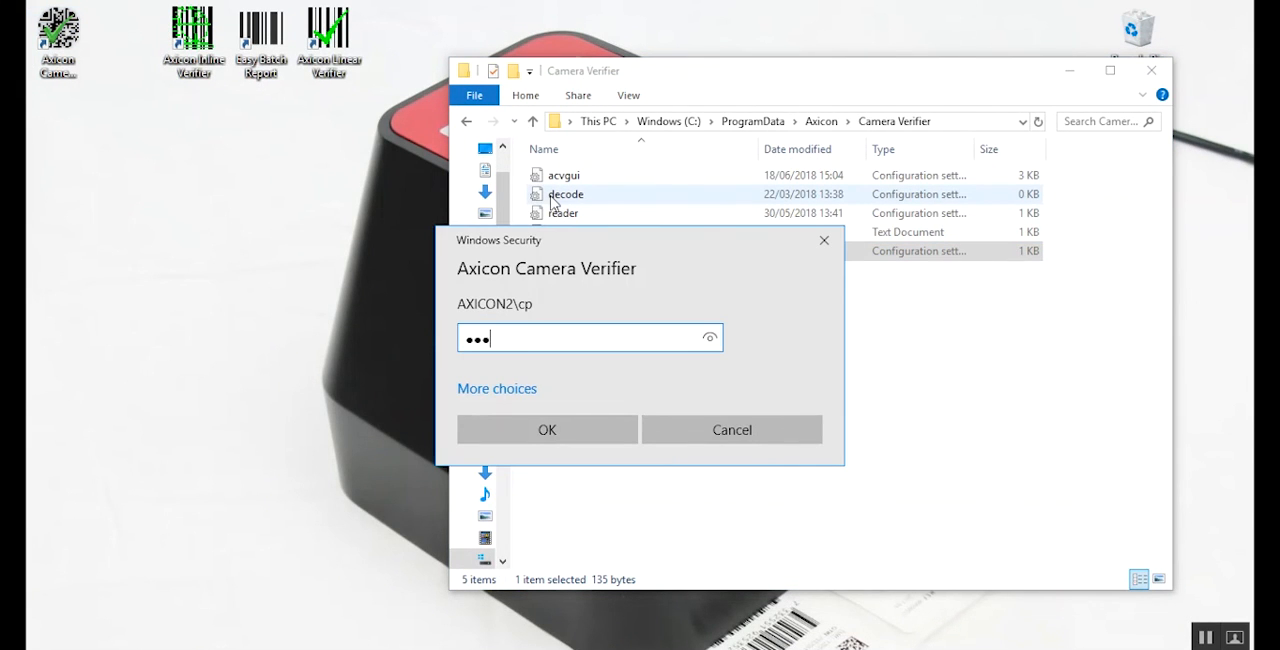
pyautogui.press('Return')
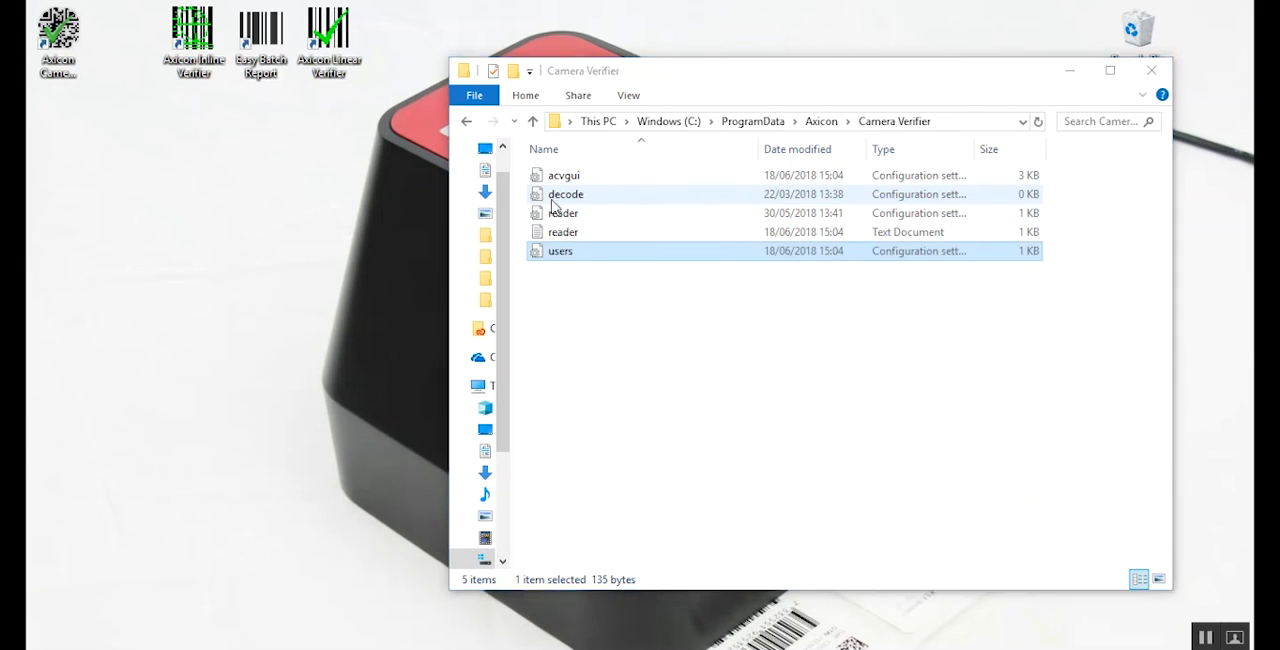